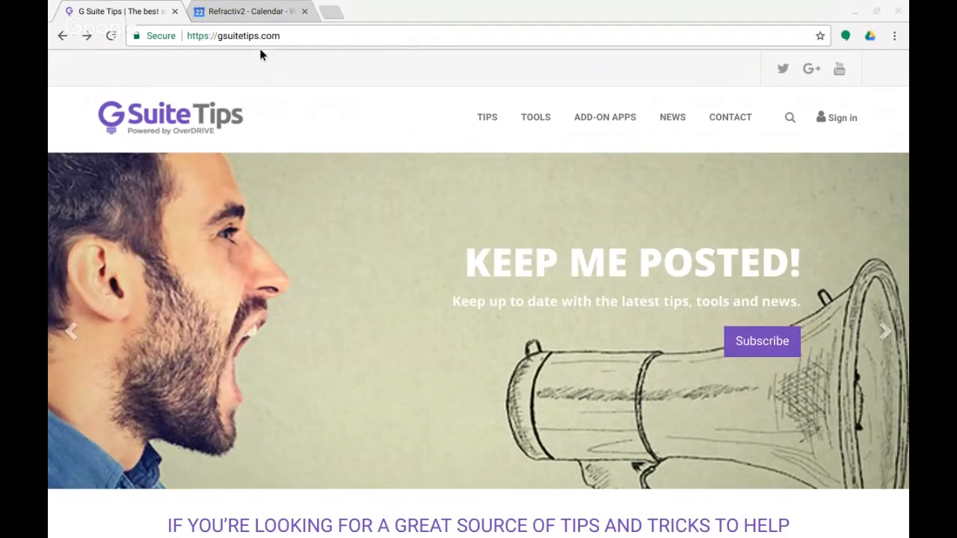
Switch to Google Calendar, go to 1 August 2017 and open the Team Meeting event at 10:00.
click(252, 11)
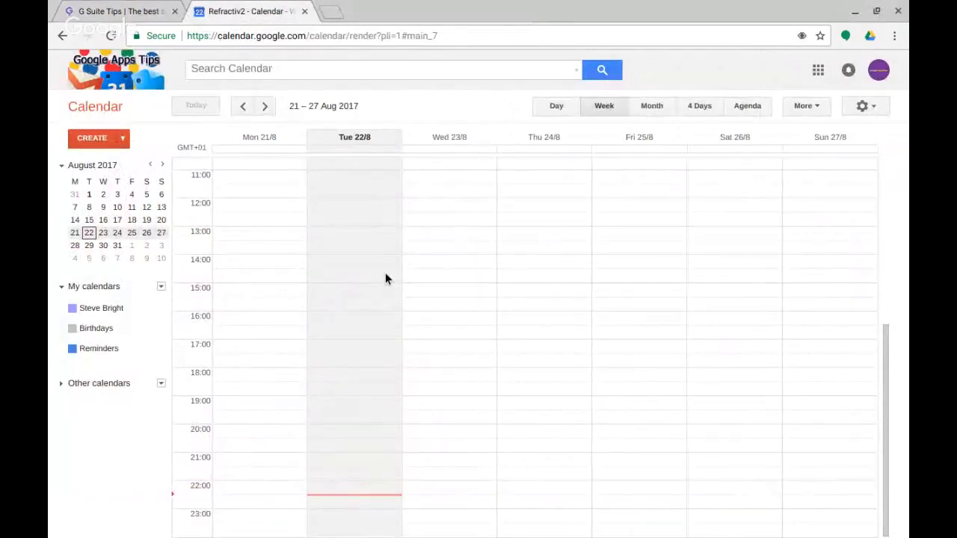
click(89, 196)
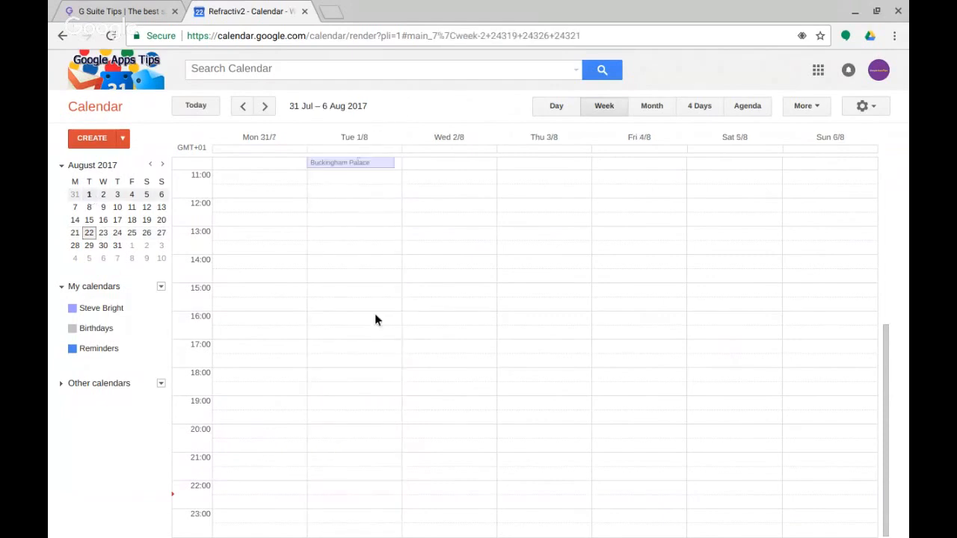
scroll(405, 332, up, 4)
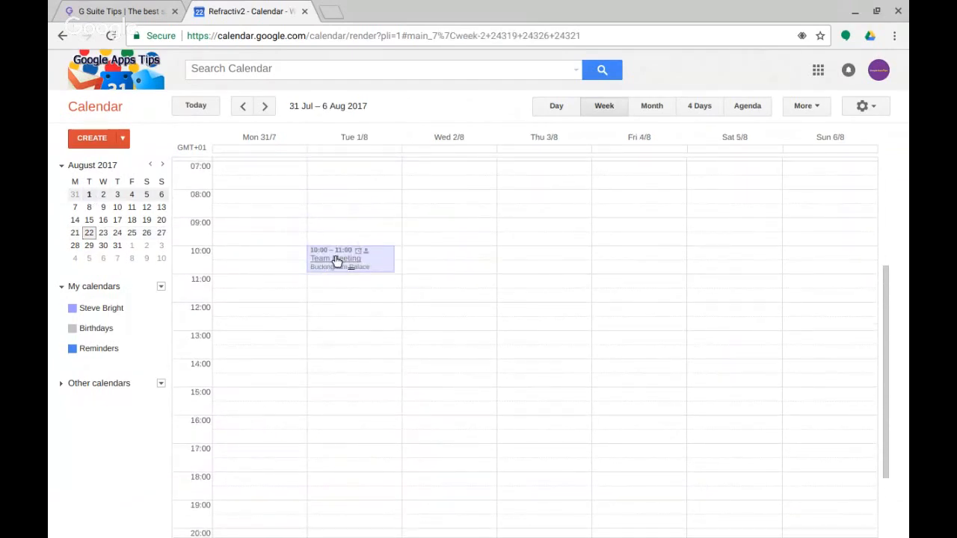
click(336, 259)
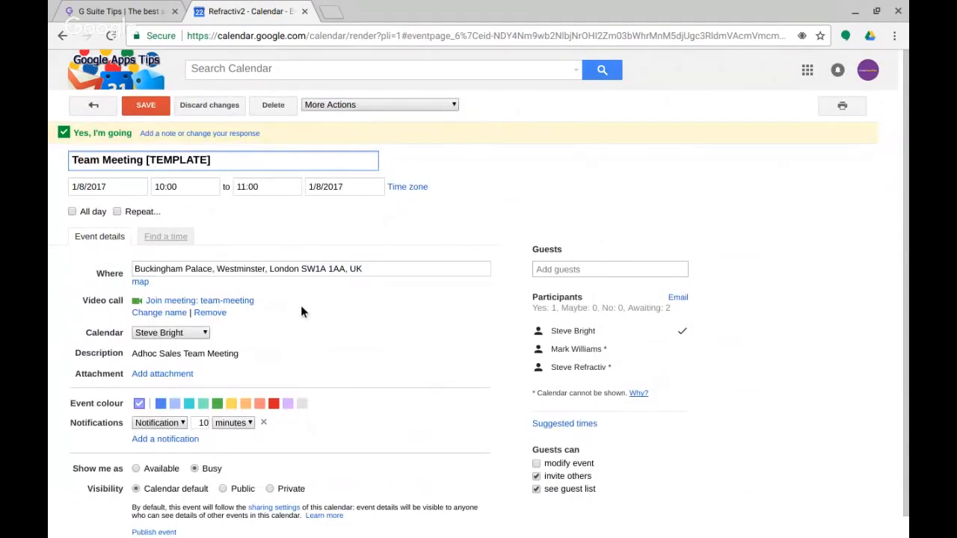
Publish the Team Meeting [TEMPLATE] event, copy its plain link rather than the website code, and return to the calendar.
scroll(301, 309, down, 1)
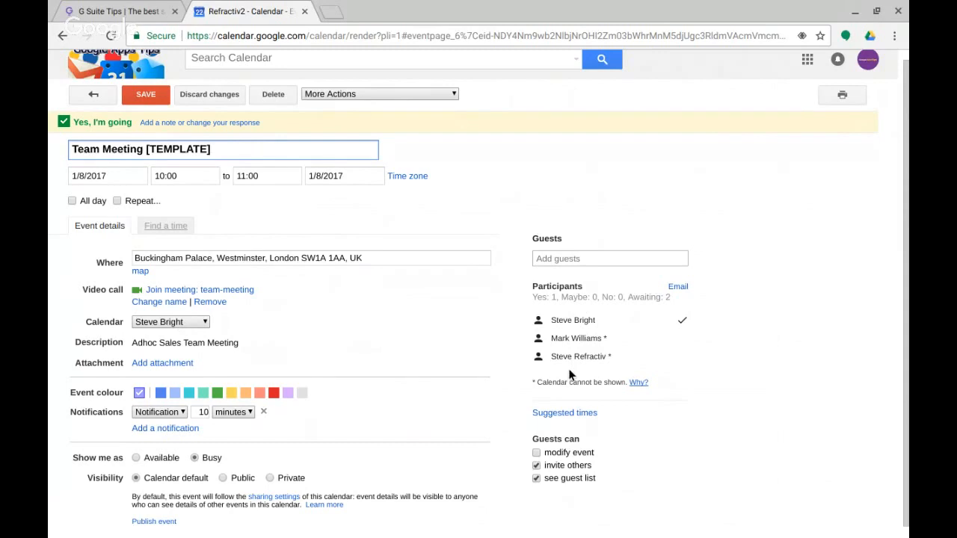
scroll(345, 344, down, 1)
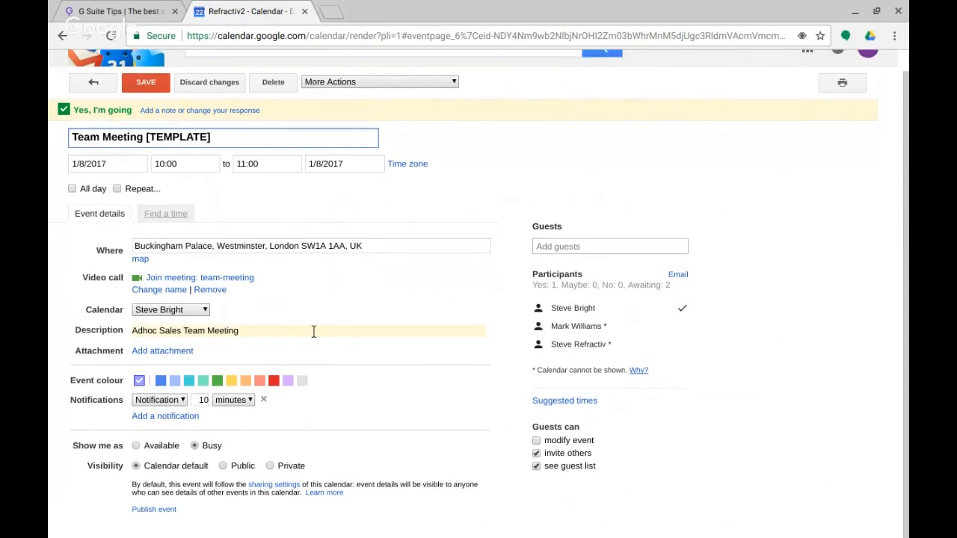
click(312, 331)
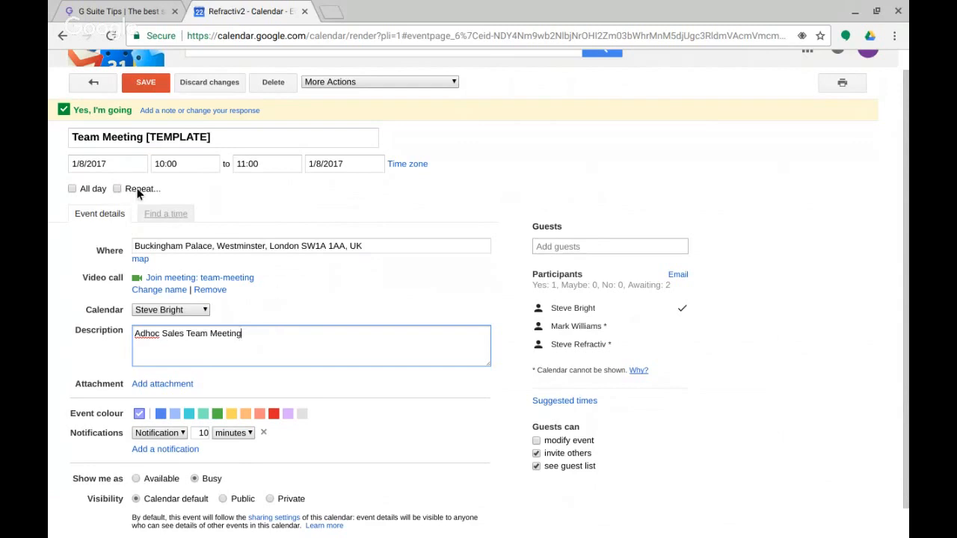
scroll(294, 228, down, 1)
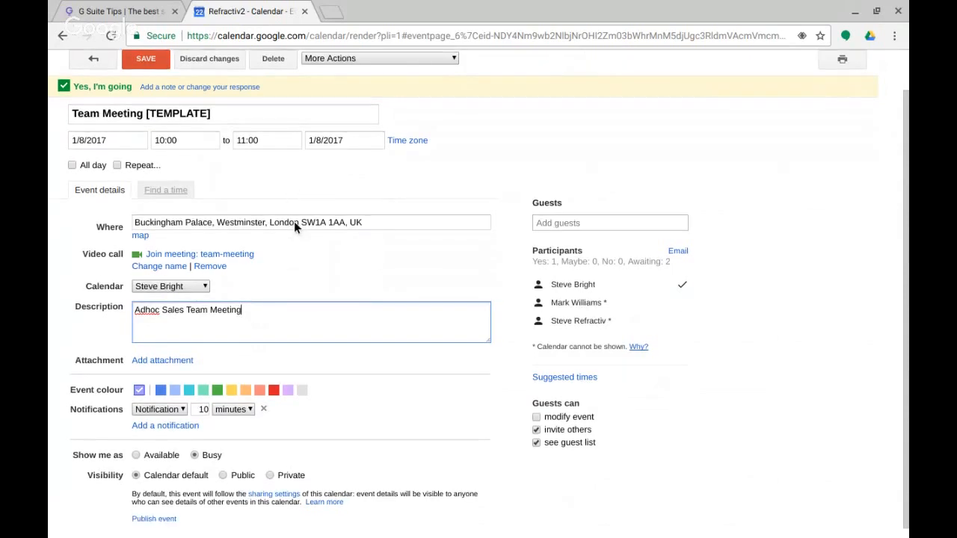
scroll(294, 222, down, 1)
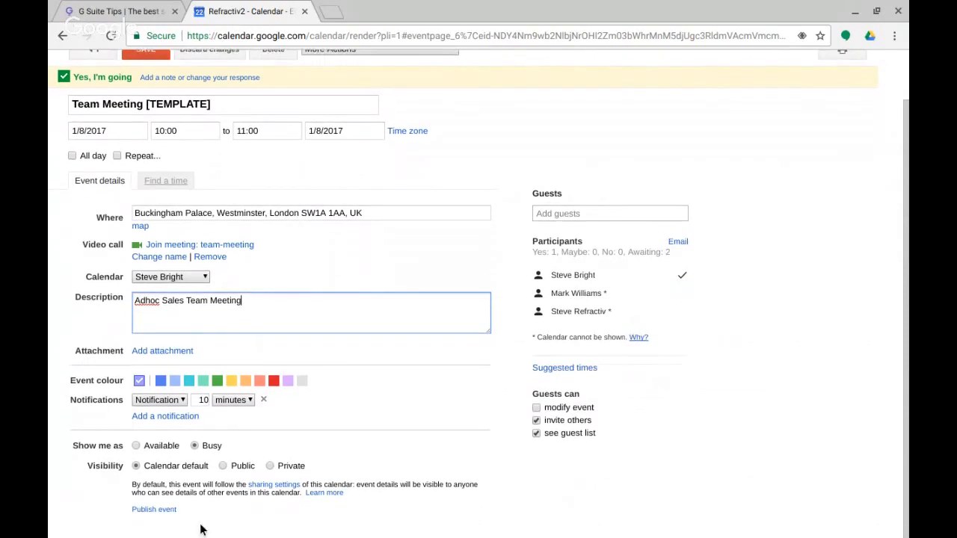
click(163, 512)
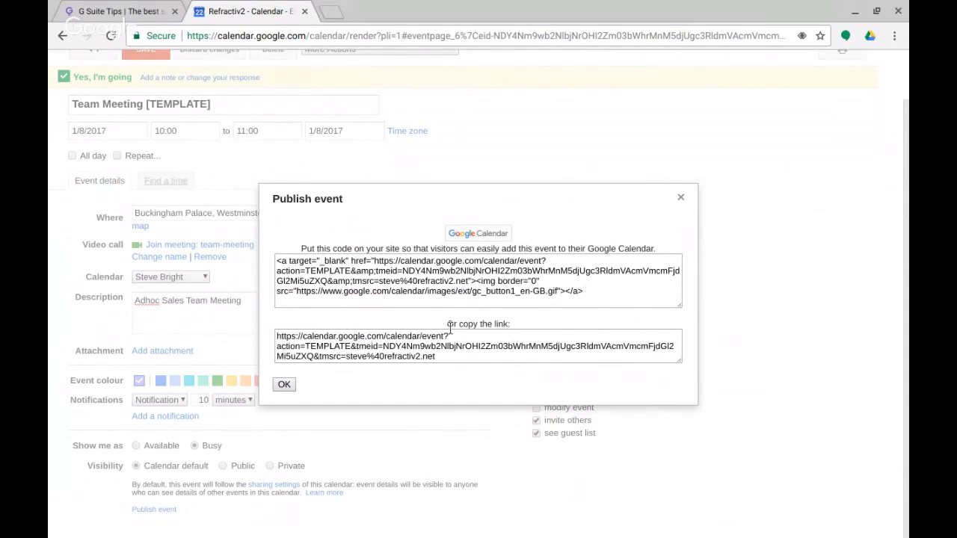
drag(433, 353, 276, 338)
right_click(343, 338)
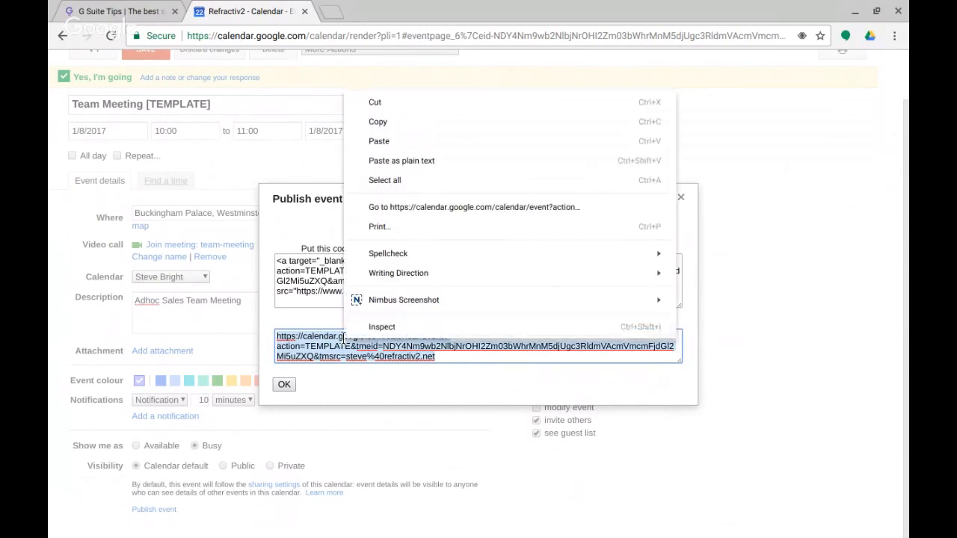
click(379, 122)
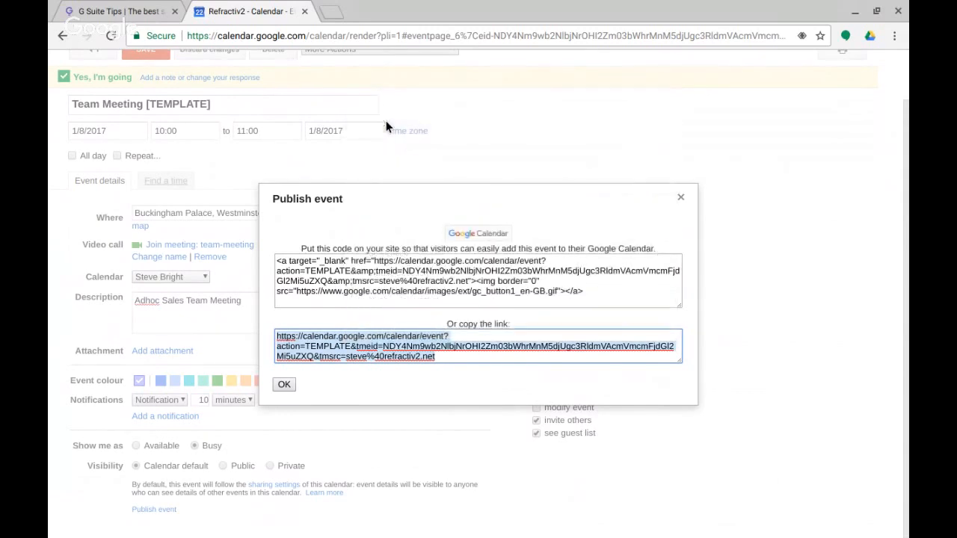
click(284, 385)
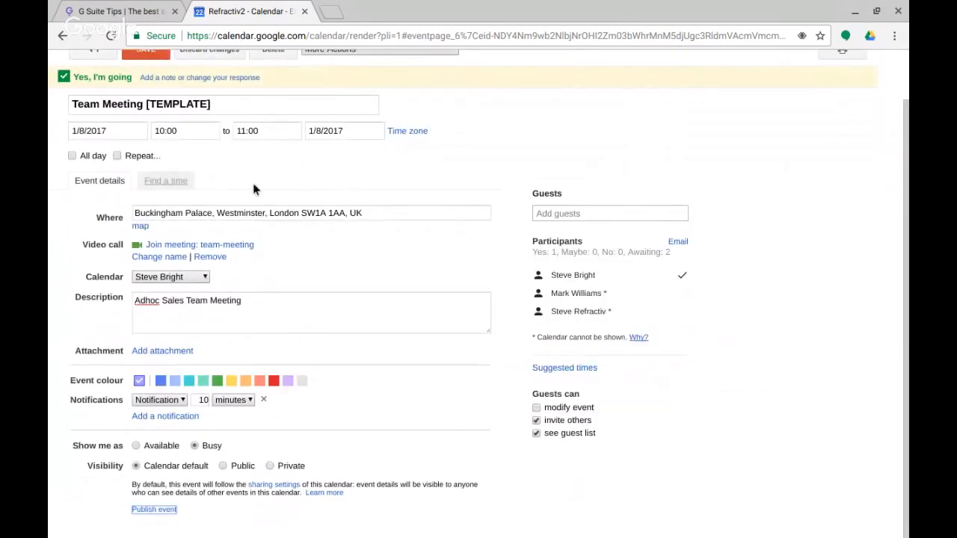
scroll(269, 245, up, 3)
click(101, 108)
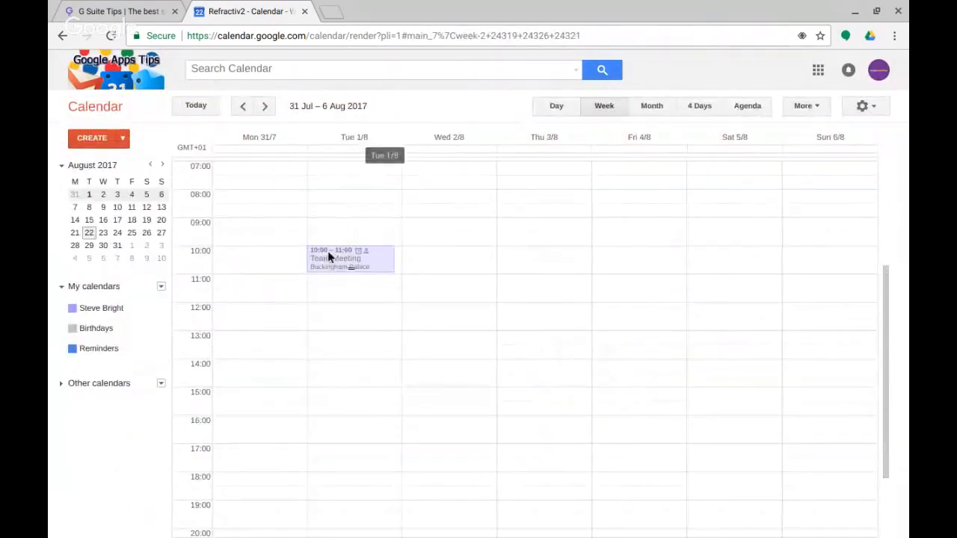
Load the copied event template link in a new browser tab.
click(328, 17)
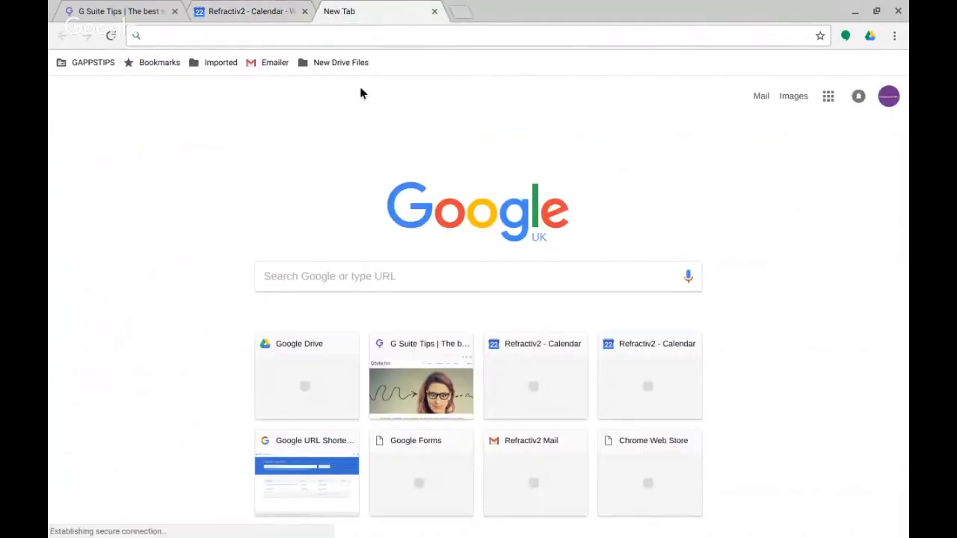
right_click(323, 36)
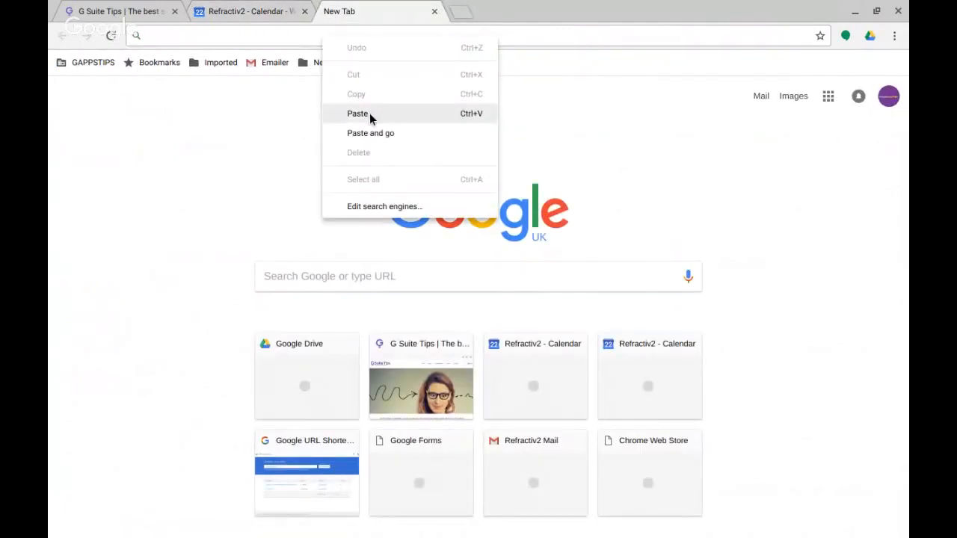
click(390, 134)
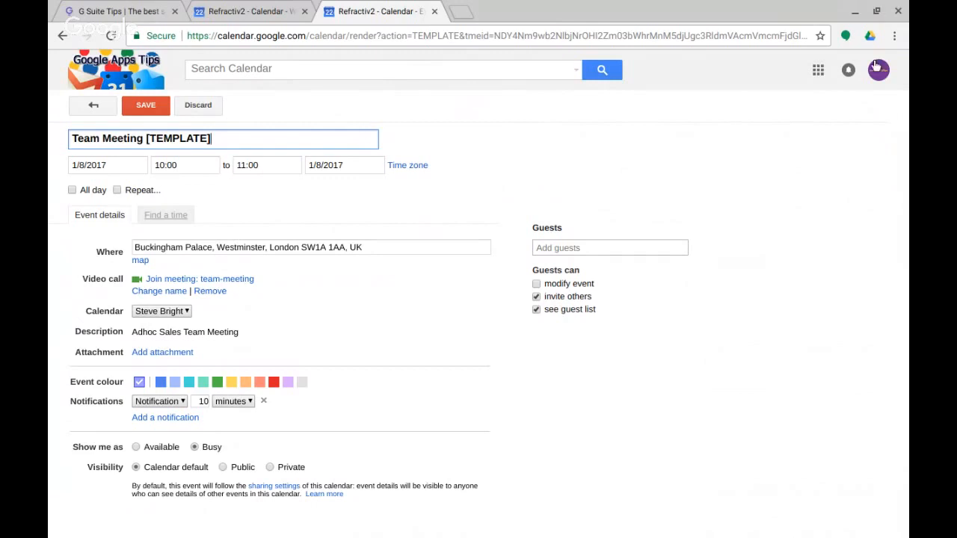
Bookmark the template event page in the Bookmarks bar folder under the name "Sales Mtg".
click(821, 36)
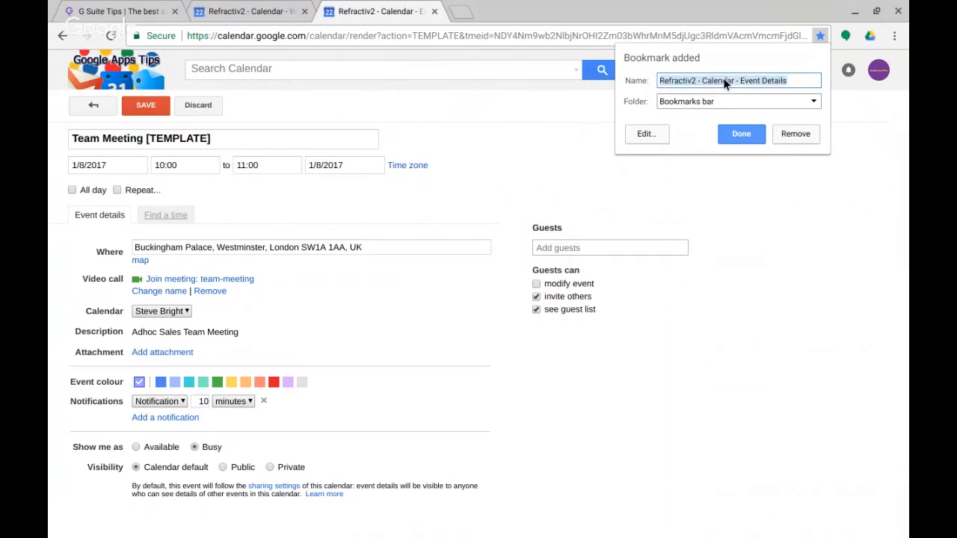
text(Sales Mt)
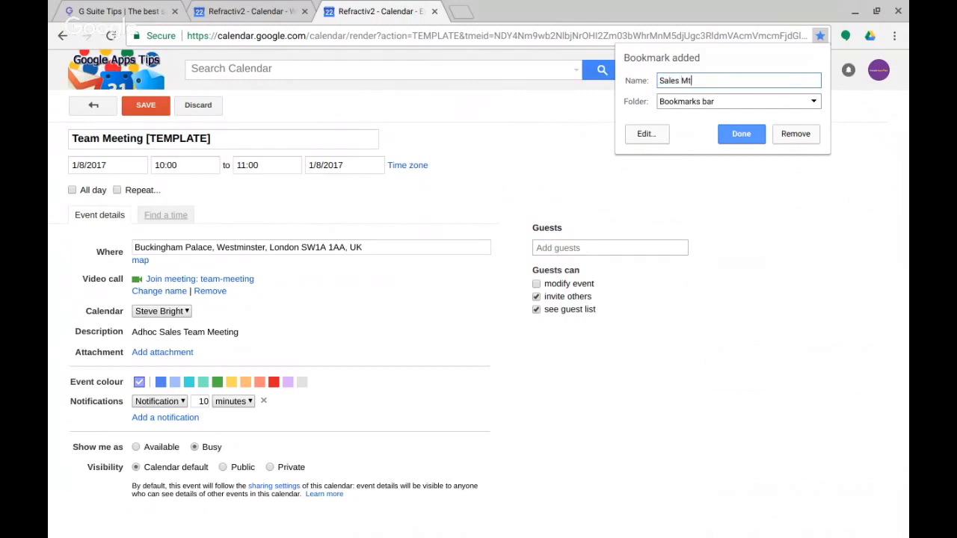
text(g)
click(742, 139)
Open the Sales Mtg bookmark in a new tab and set the event's date to 31/8/2017.
click(461, 12)
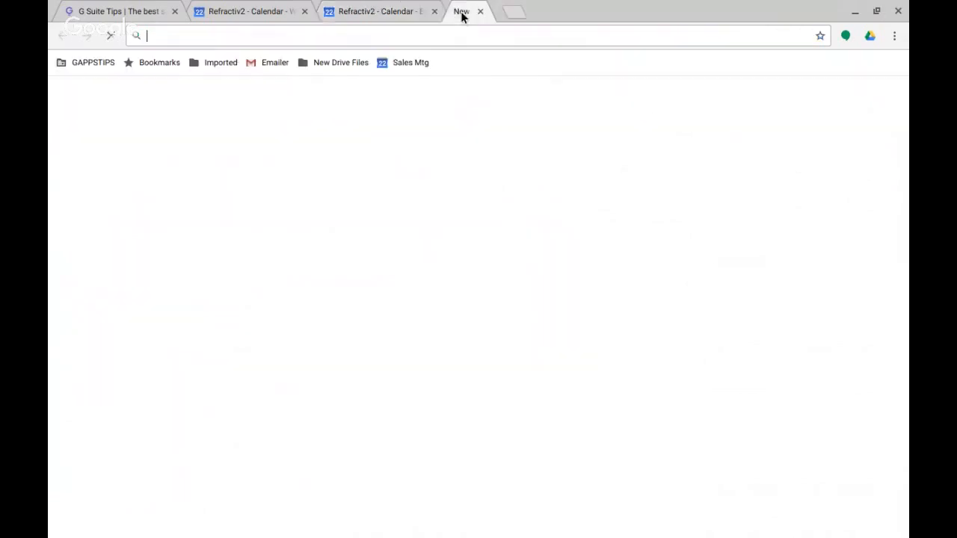
click(408, 64)
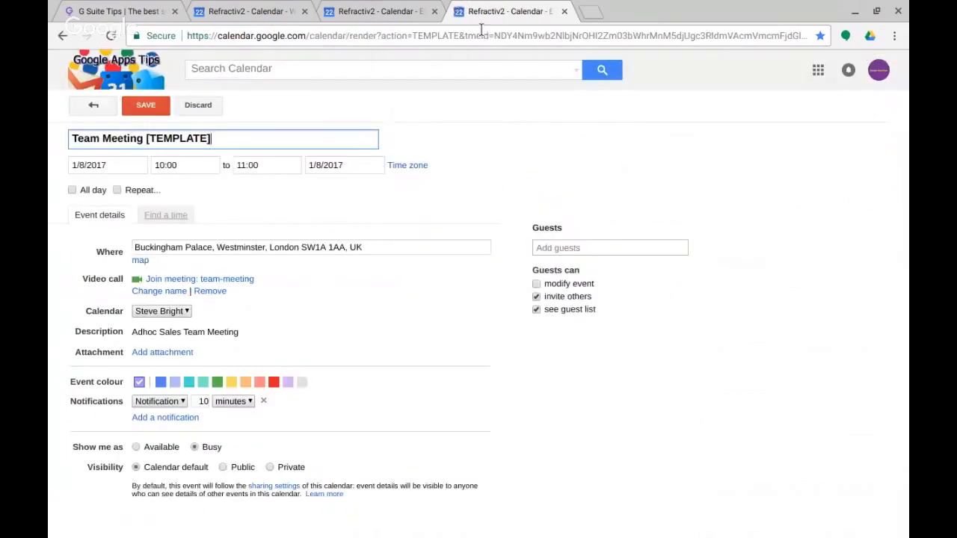
click(128, 166)
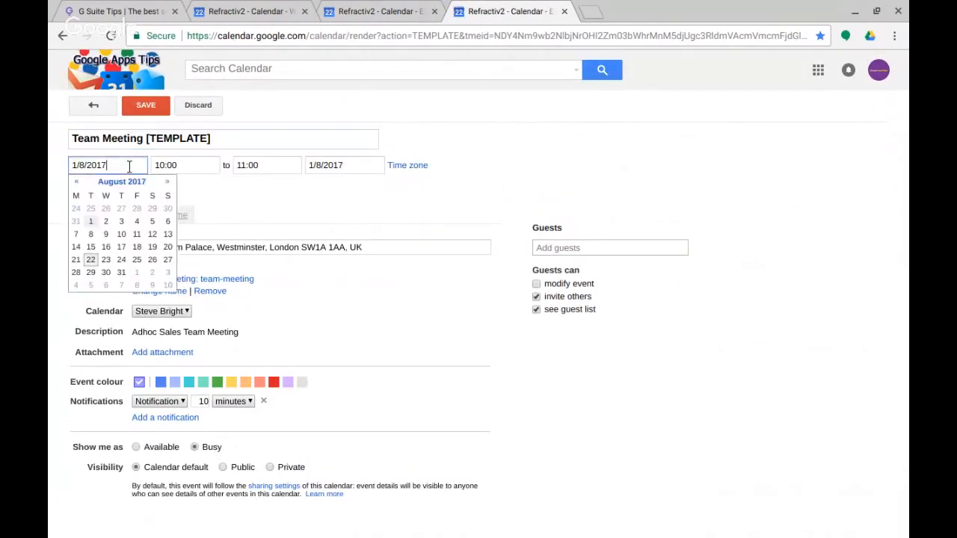
click(122, 274)
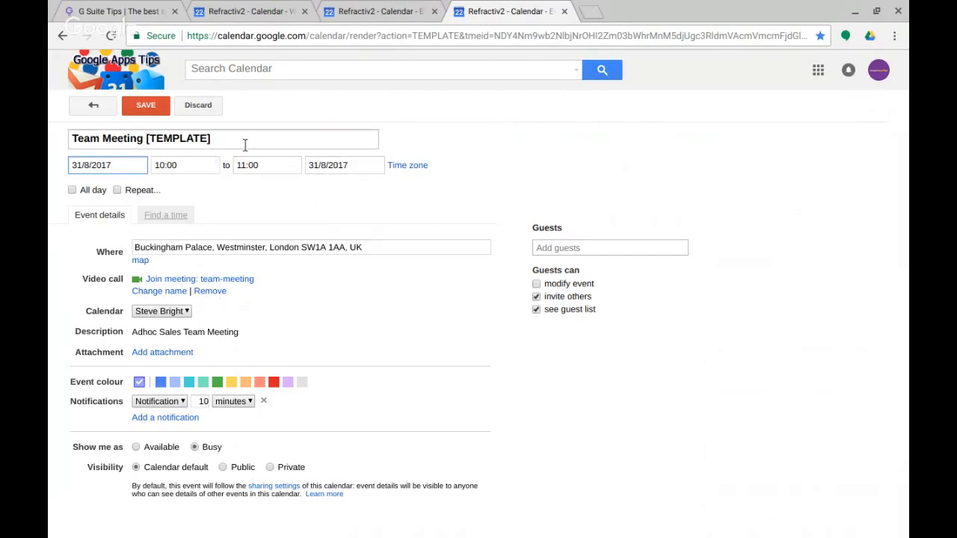
Replace "[TEMPLATE]" in the event title with "(late August)" and save the event.
drag(239, 138, 146, 138)
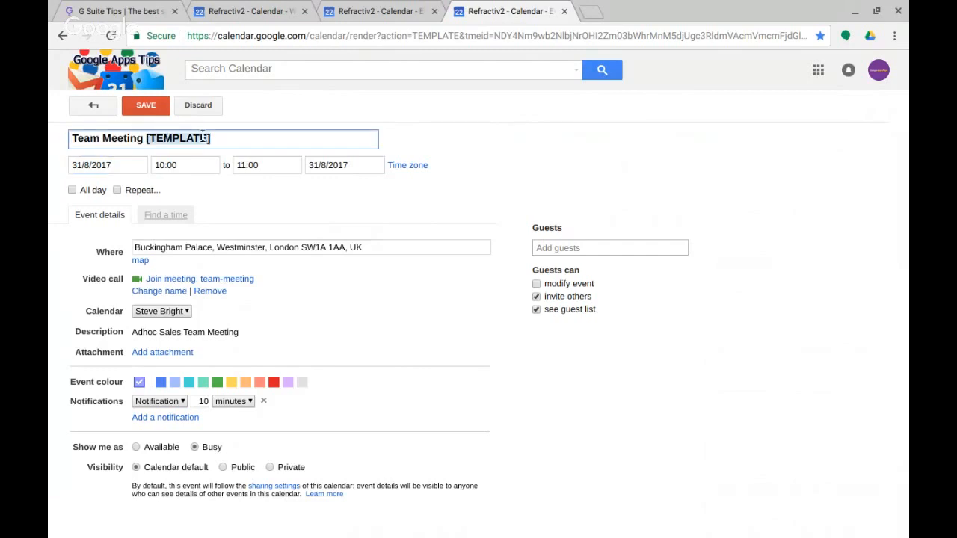
key(BackSpace)
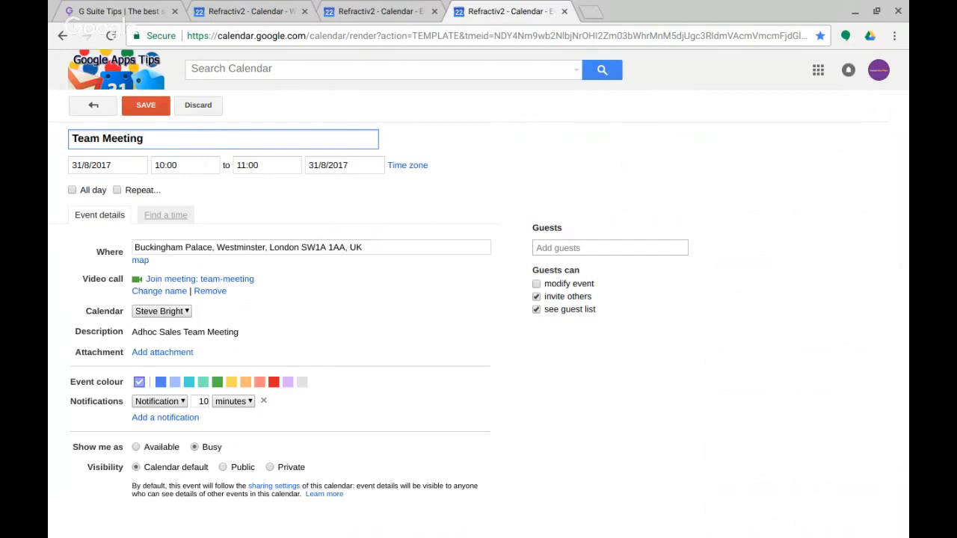
text((late August))
click(146, 107)
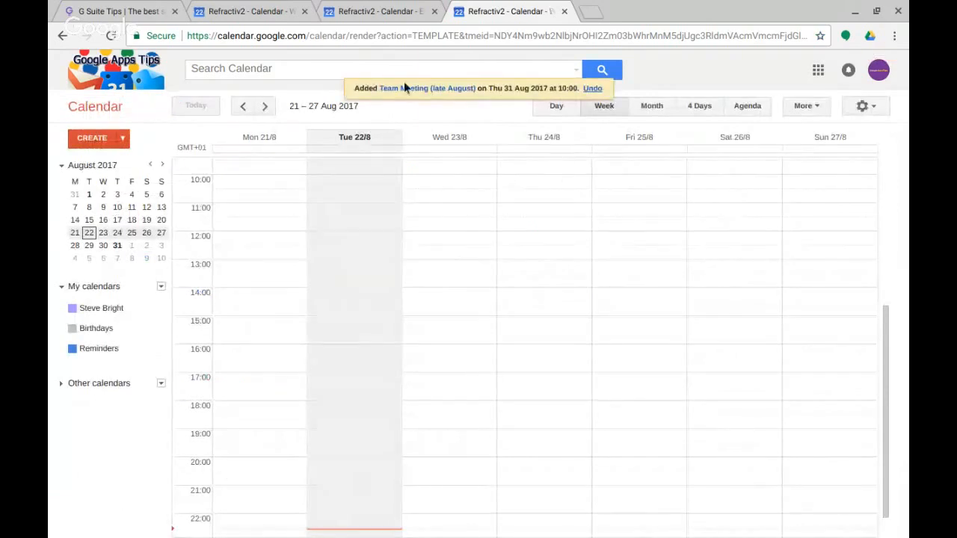
In the original calendar tab, go to the week of 28 Aug – 3 Sep 2017 and open the new Team Meeting event.
click(241, 11)
click(266, 108)
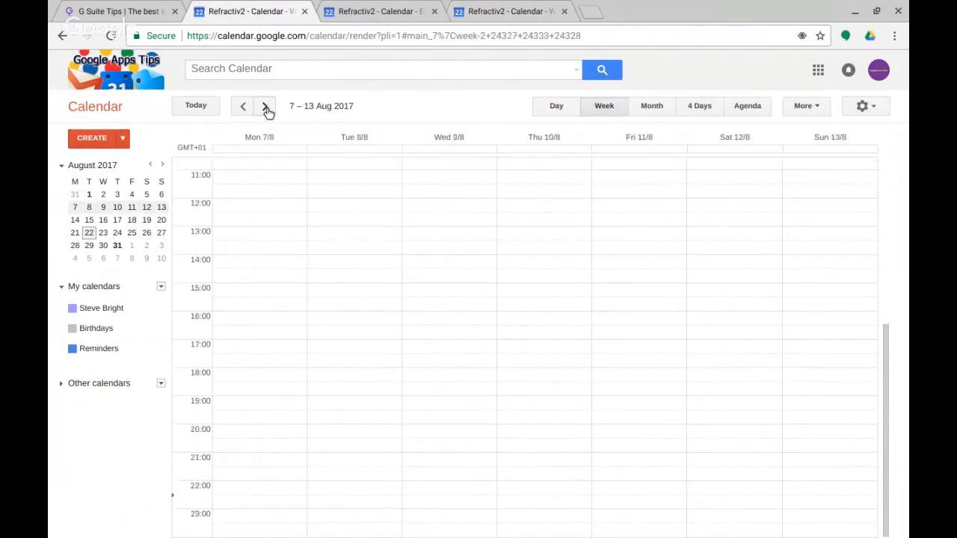
click(267, 107)
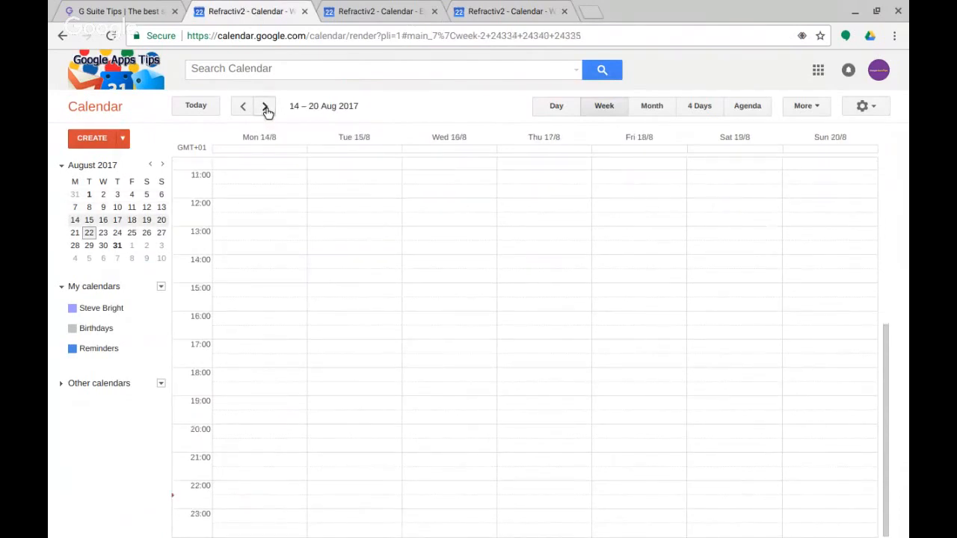
click(266, 108)
click(267, 108)
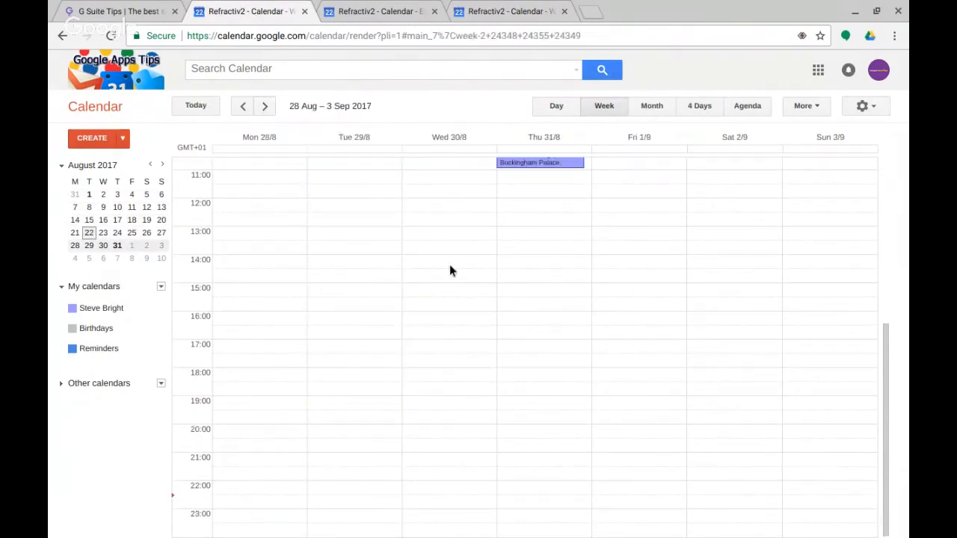
scroll(451, 264, up, 3)
click(564, 376)
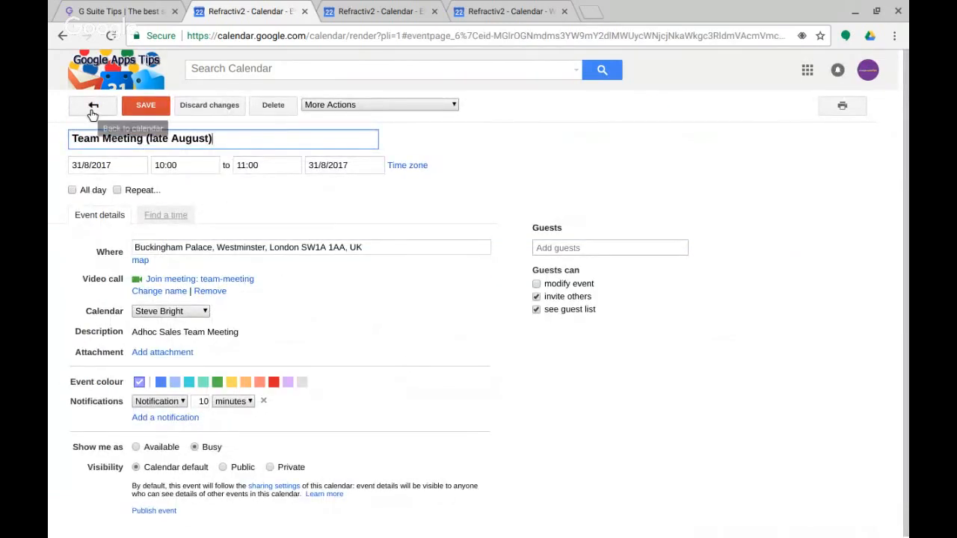
Try the Sales Mtg bookmark in another new tab, and close all extra calendar tabs except the one with the late August event.
click(595, 11)
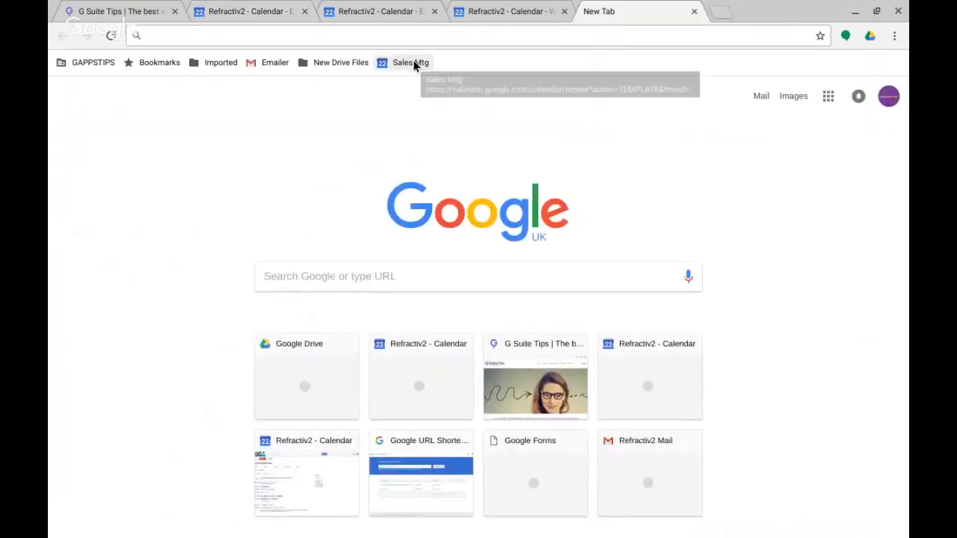
click(414, 64)
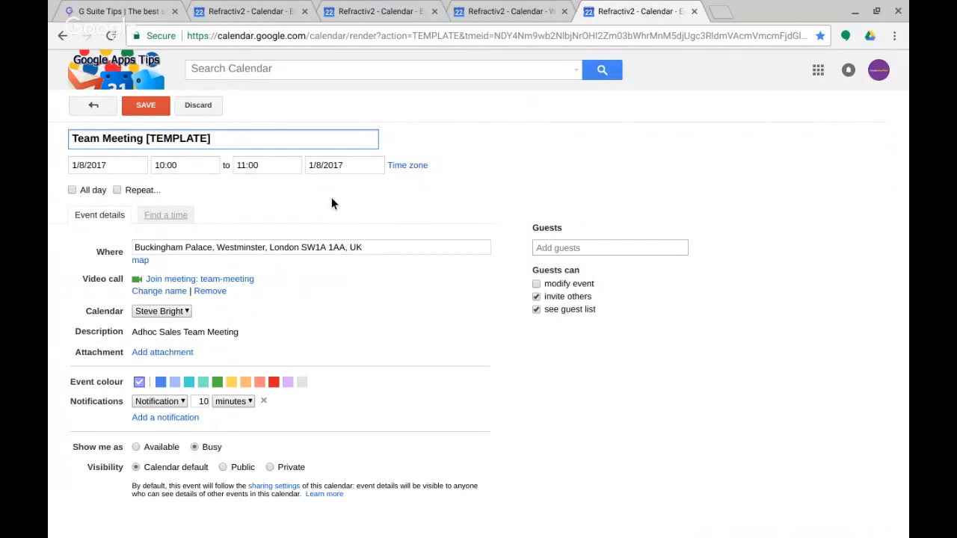
click(695, 12)
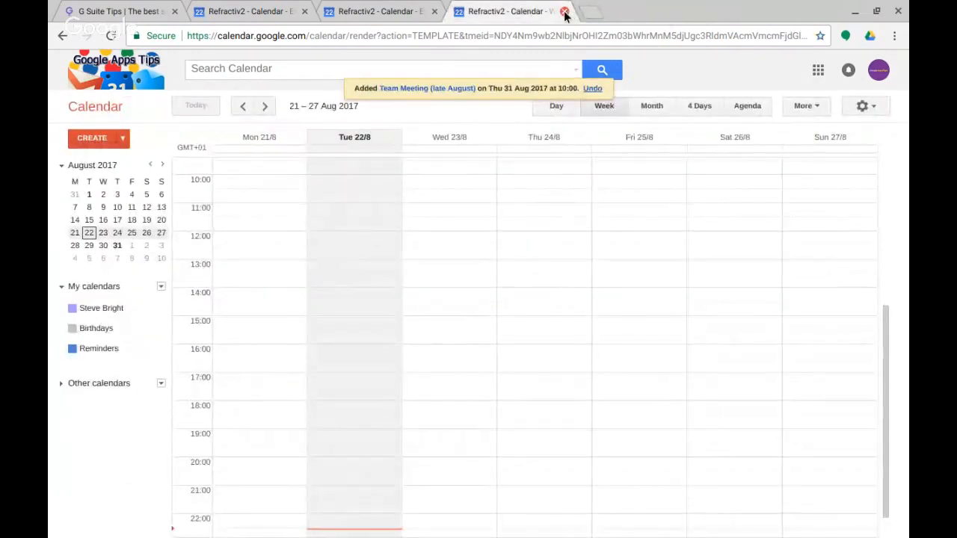
click(565, 11)
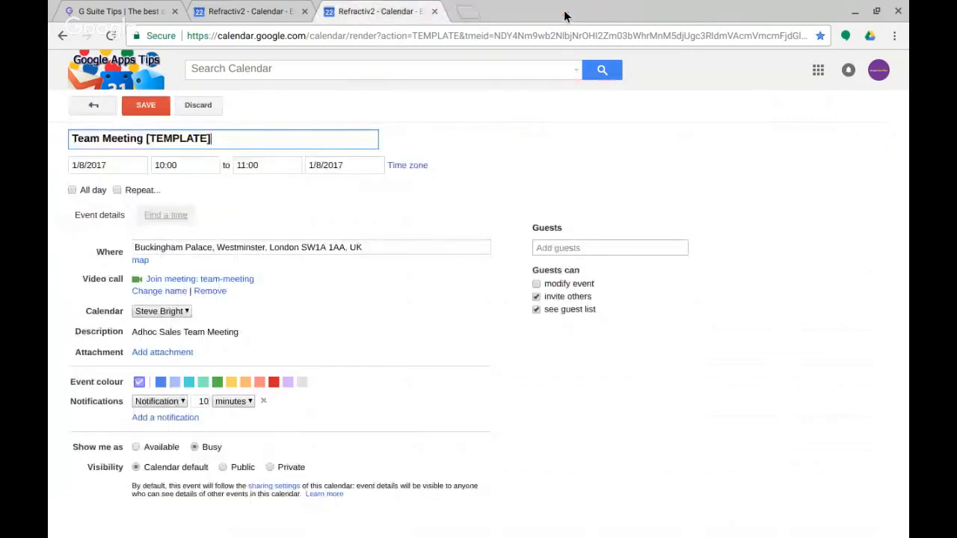
click(435, 12)
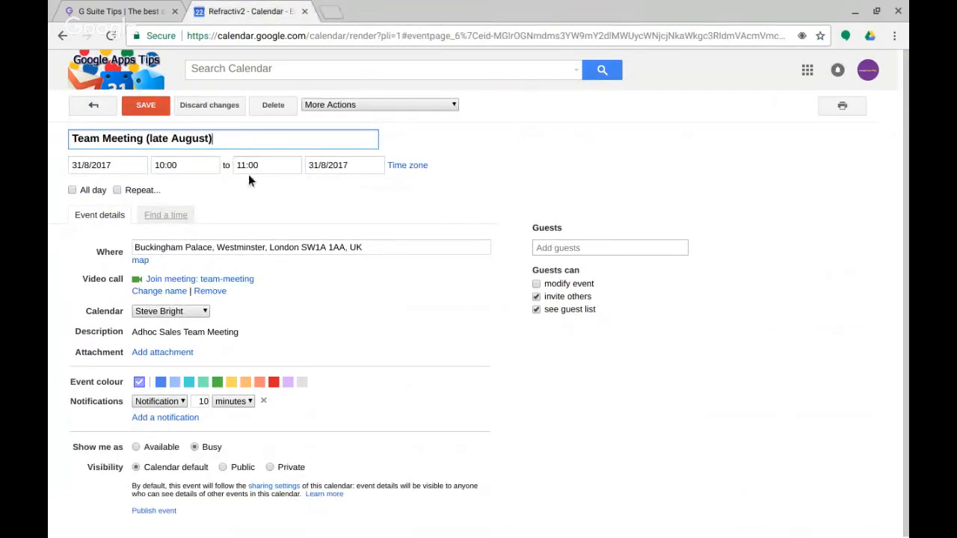
Close the event's tab, reopen Google Calendar in a new tab, and open the late August Team Meeting event on 31 August 2017.
click(304, 12)
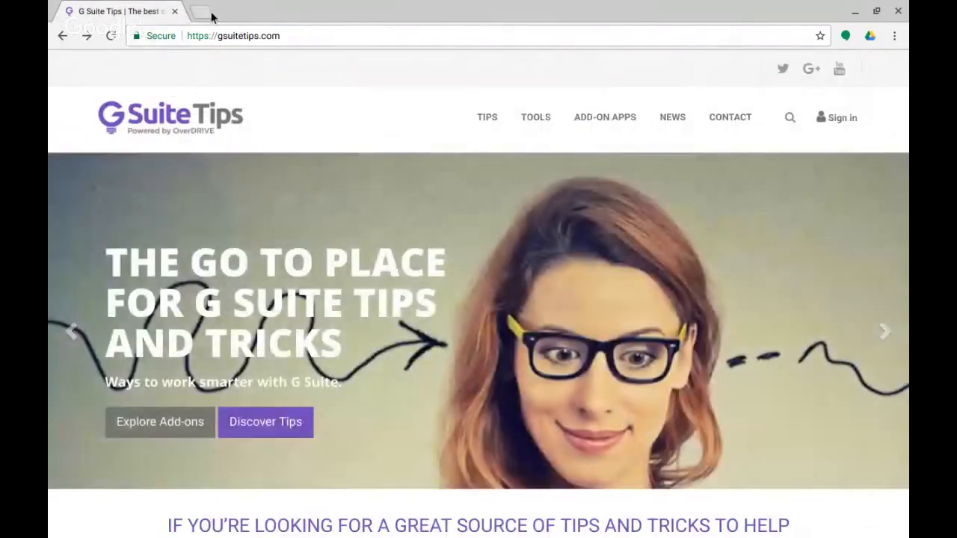
click(208, 15)
click(828, 96)
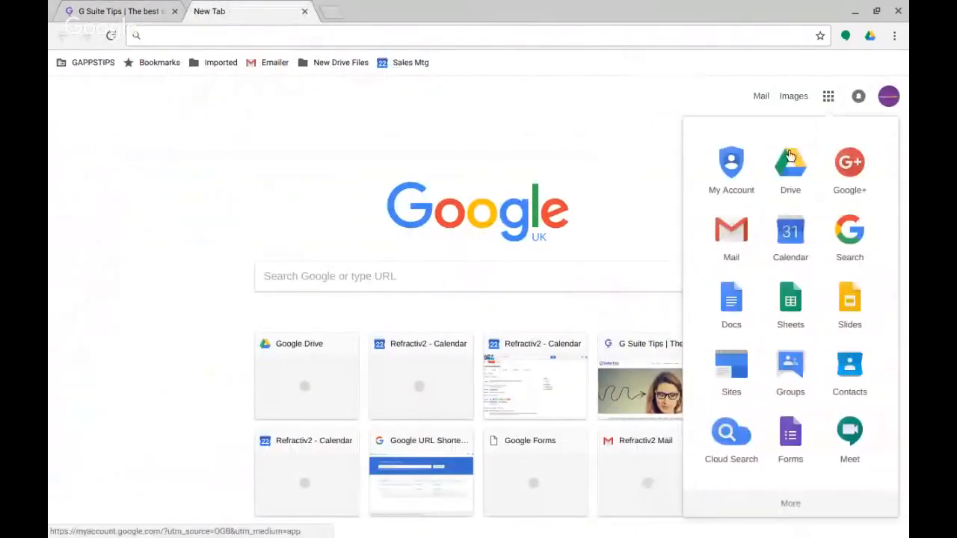
click(785, 235)
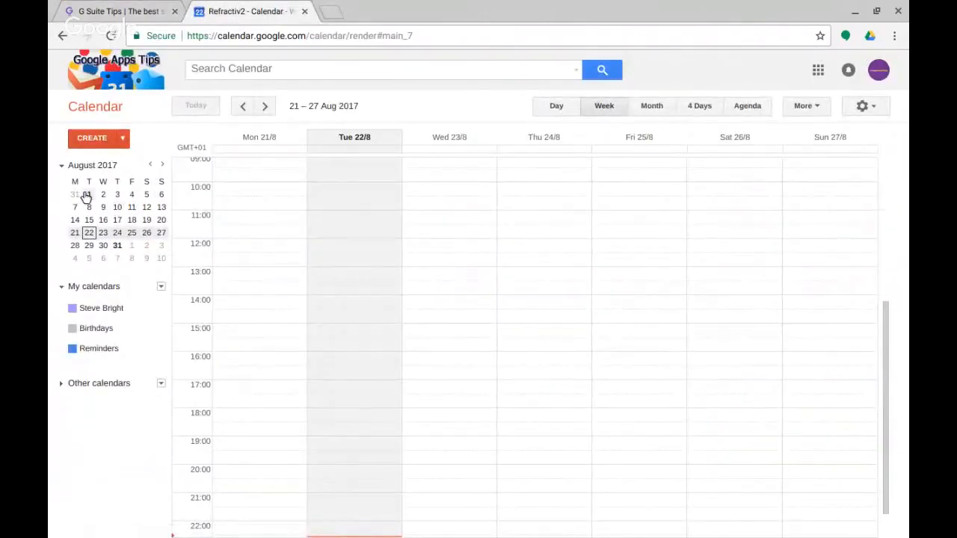
click(113, 247)
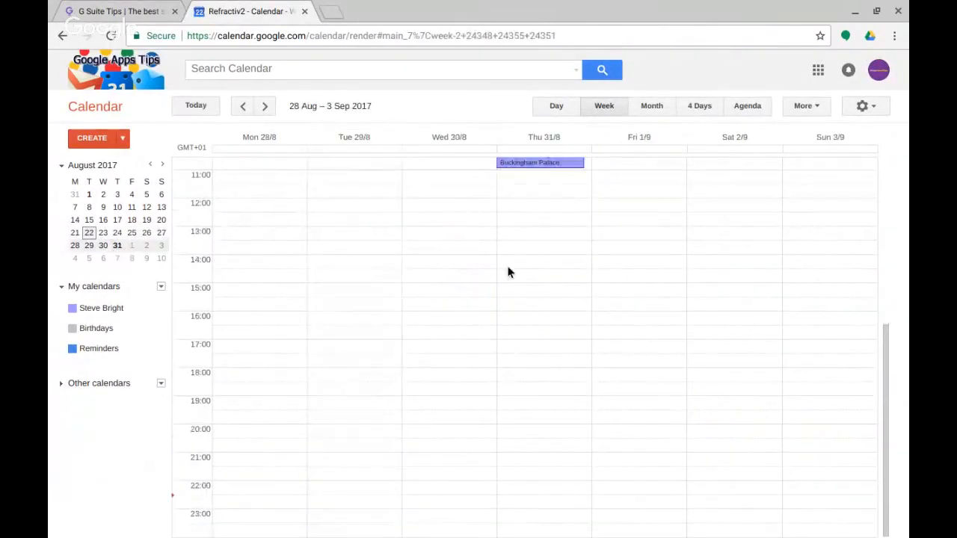
click(532, 286)
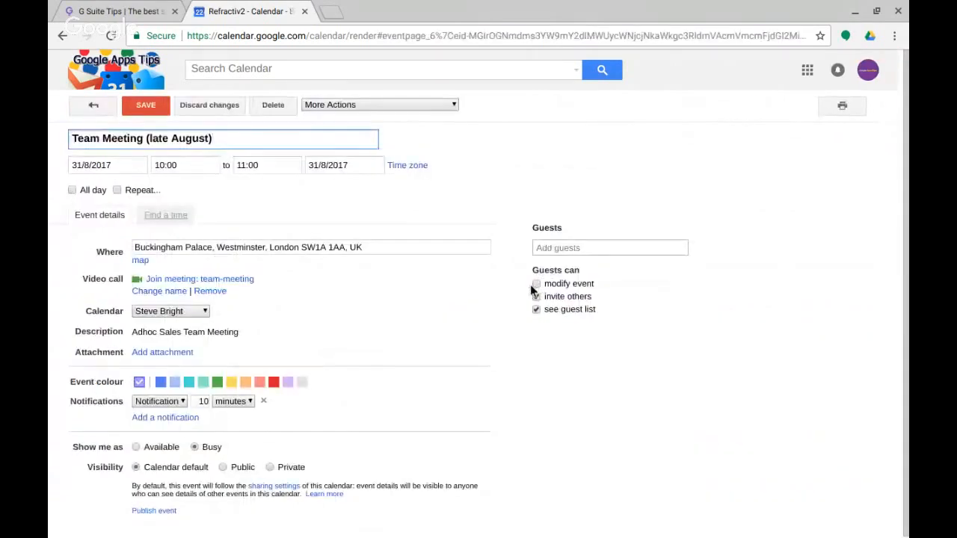
Try duplicating the late August Team Meeting event, look at the bookmarks in a new tab, and leave the copy without saving it.
click(350, 105)
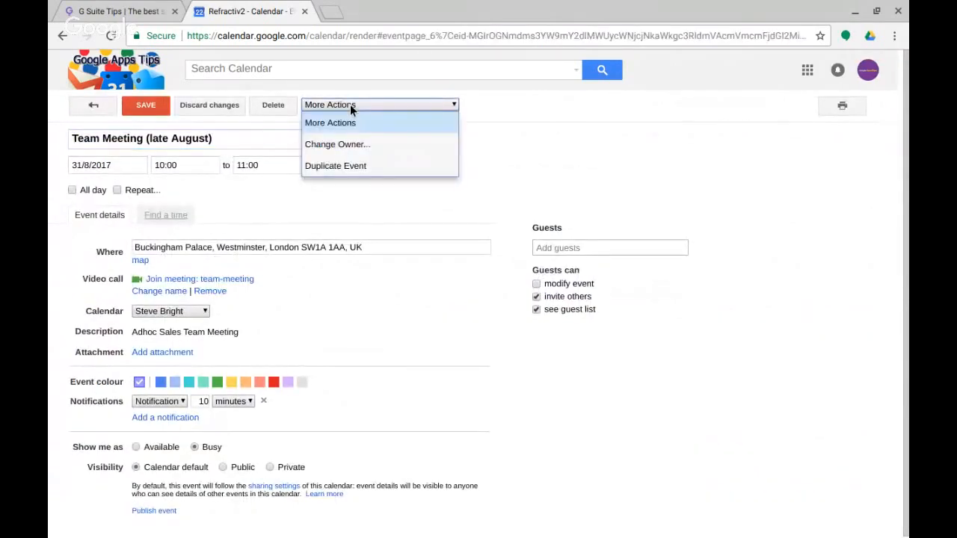
click(329, 166)
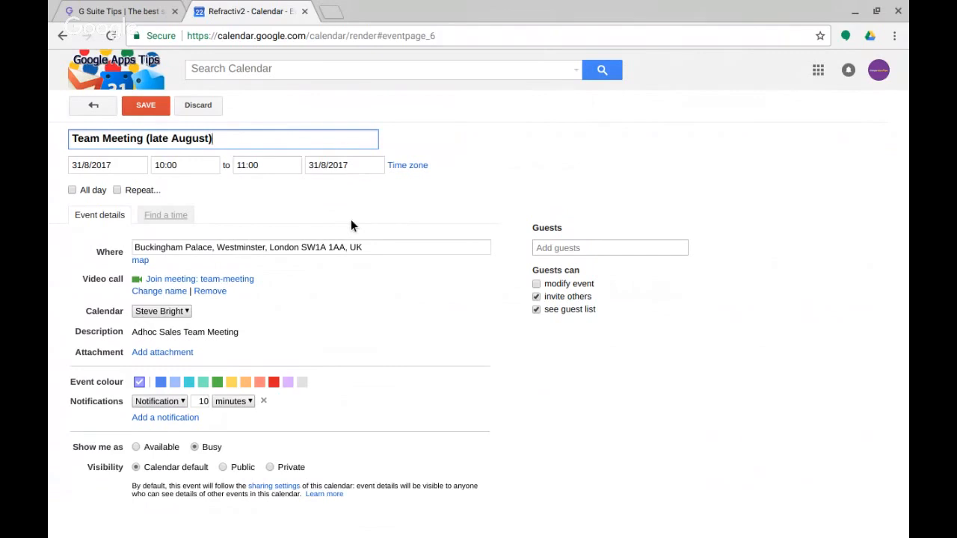
click(329, 14)
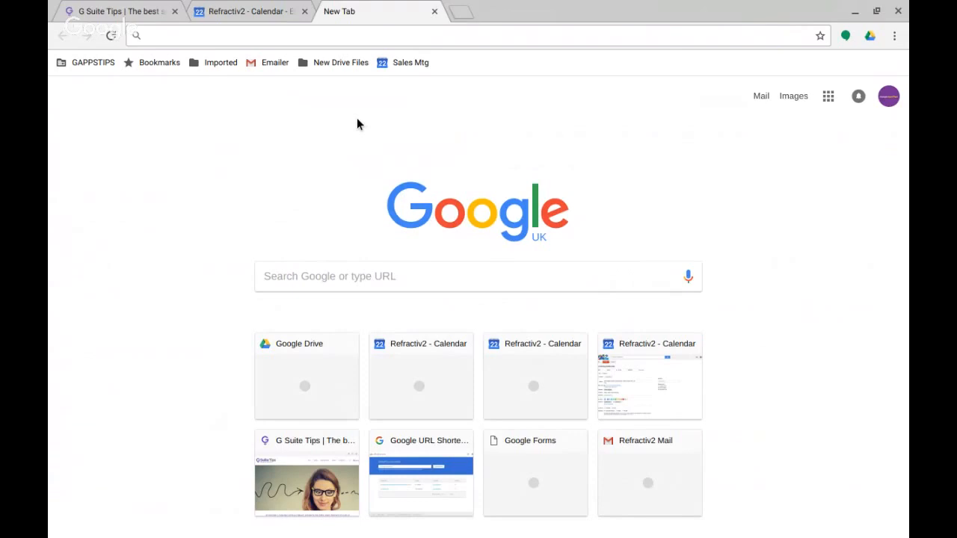
click(255, 11)
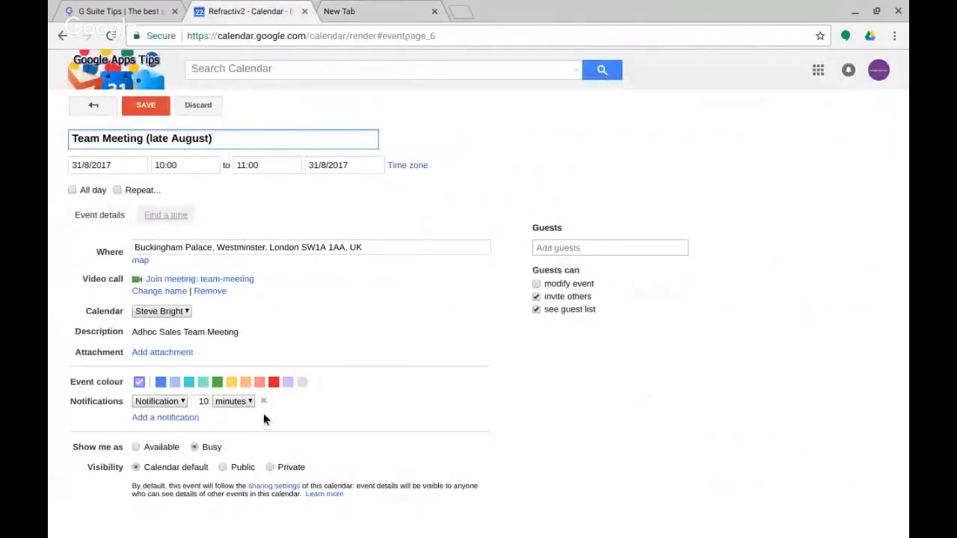
click(93, 105)
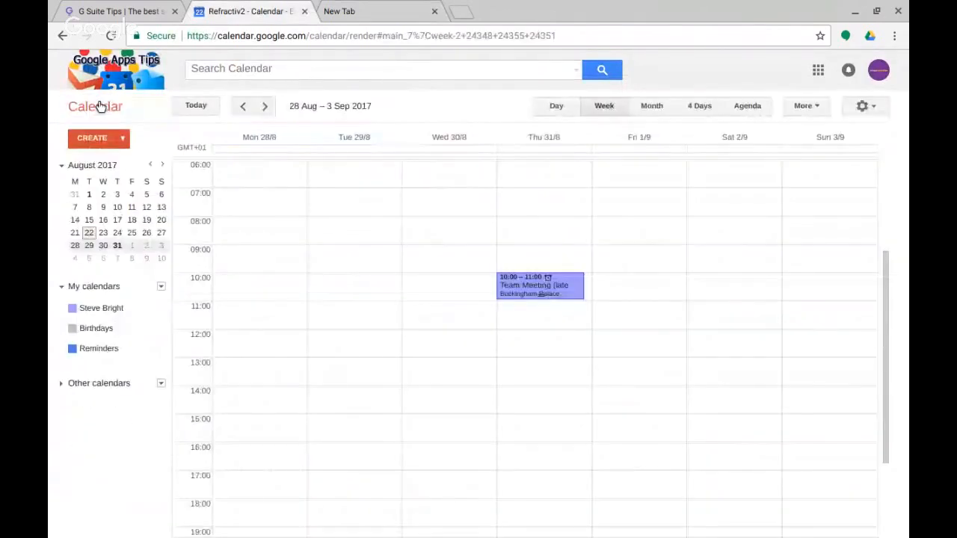
Go to the week of 31 Jul – 6 Aug 2017 and open the Team Meeting [TEMPLATE] event on 1 August.
click(89, 195)
scroll(331, 187, up, 1)
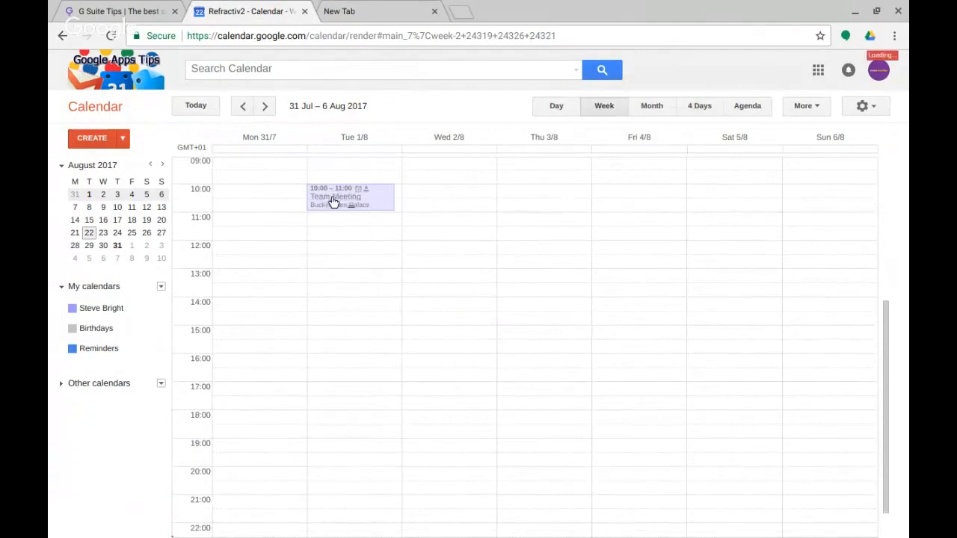
click(333, 200)
Display the template event's publish link and select it, close the dialog, and return to the G Suite Tips website.
click(154, 510)
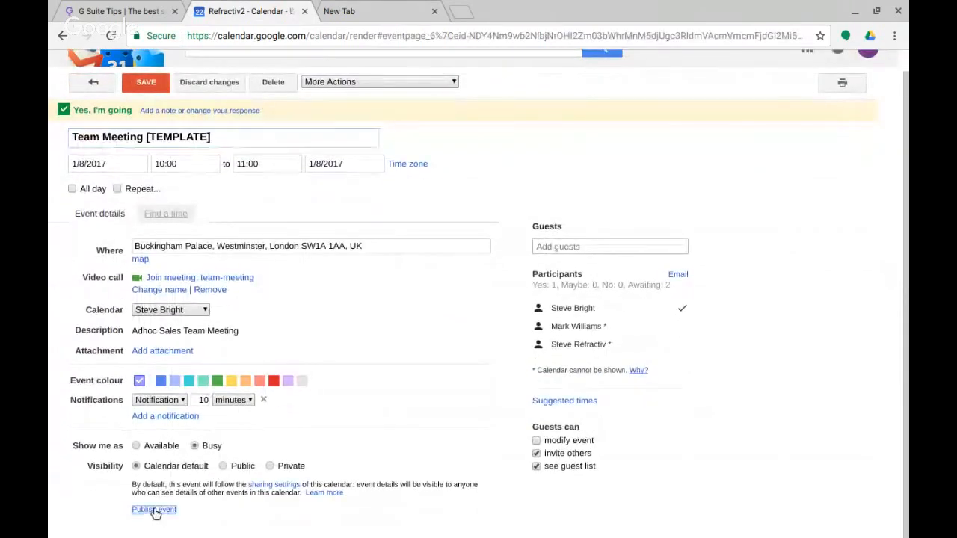
drag(461, 363, 261, 342)
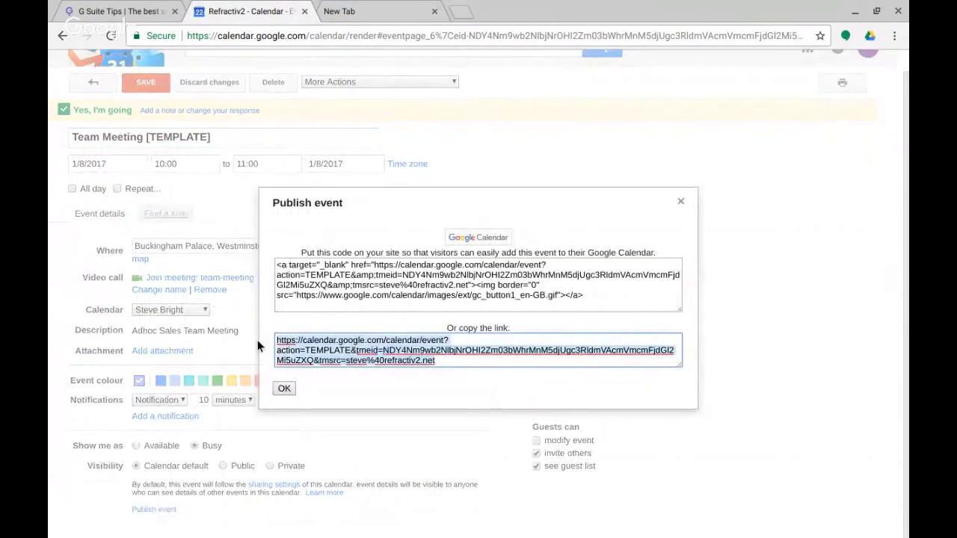
click(680, 201)
click(112, 11)
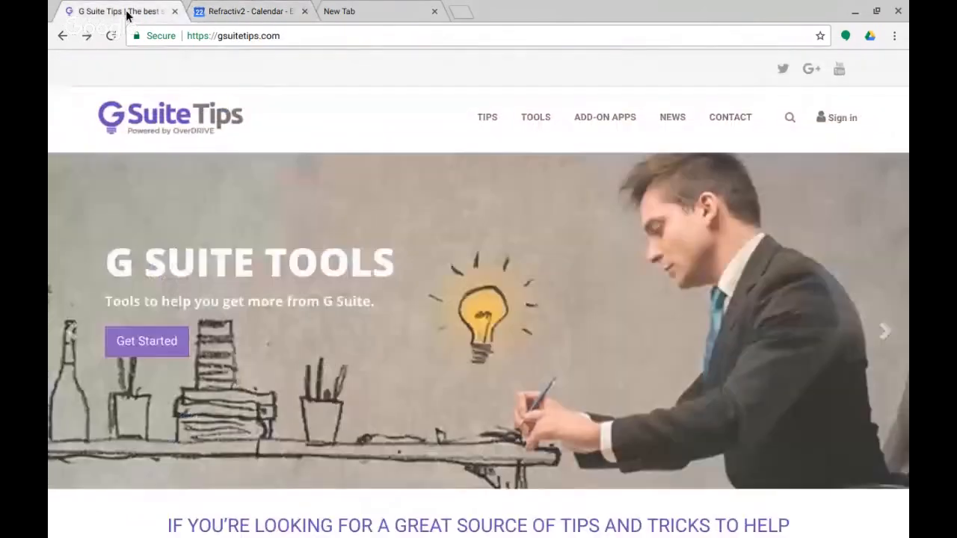